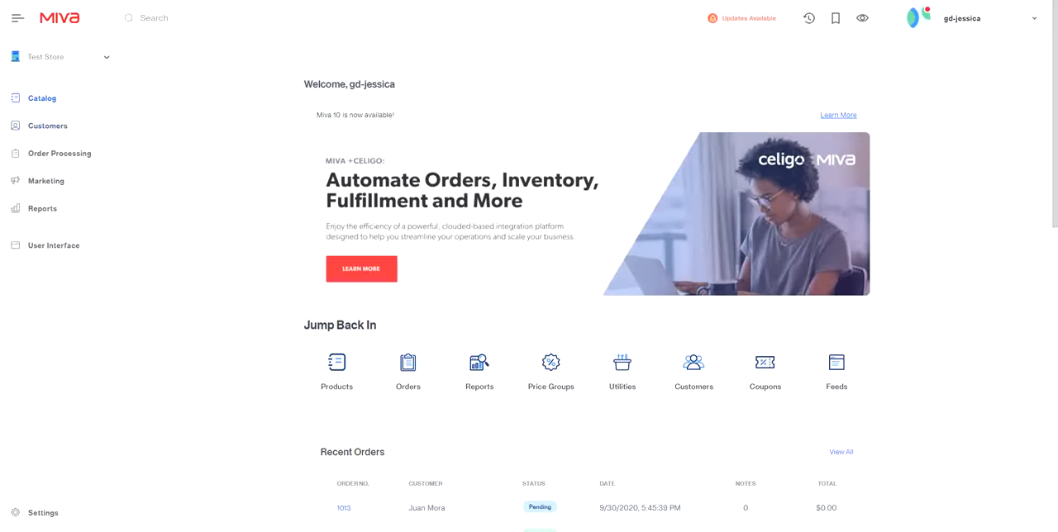
# Open the T-Shirt Options attribute template's products and assign the T-shirt Test Product to the template
pyautogui.click(42, 99)
pyautogui.click(319, 108)
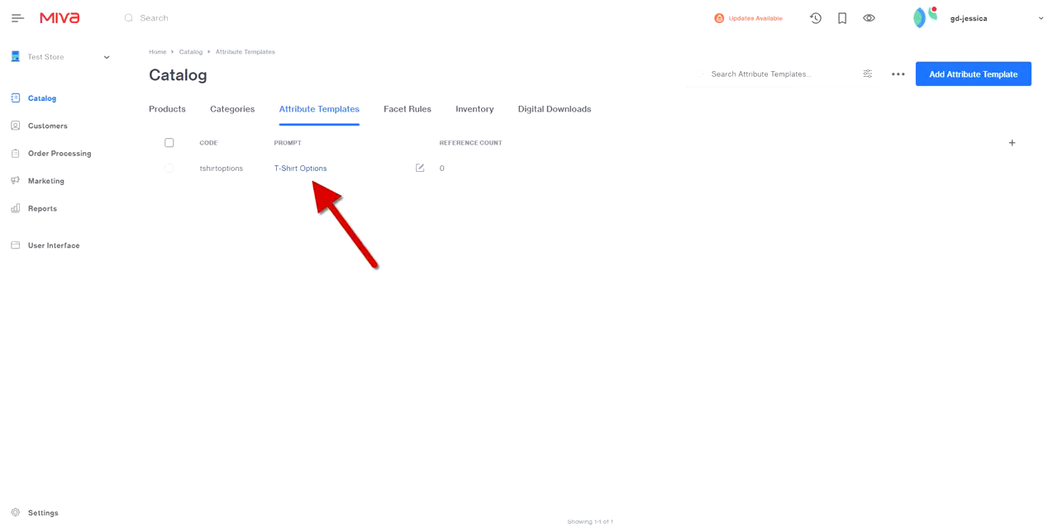
pyautogui.click(300, 169)
pyautogui.click(346, 109)
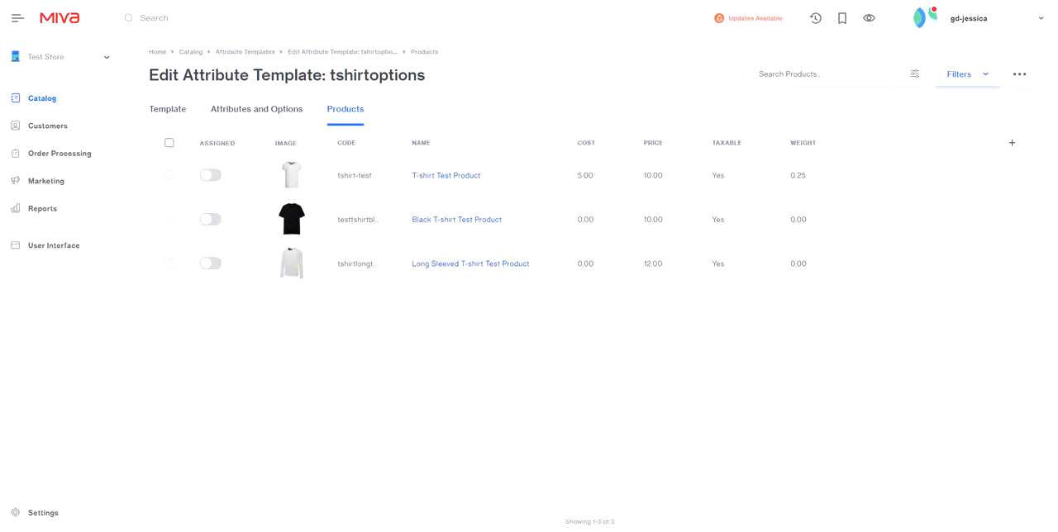
pyautogui.click(965, 74)
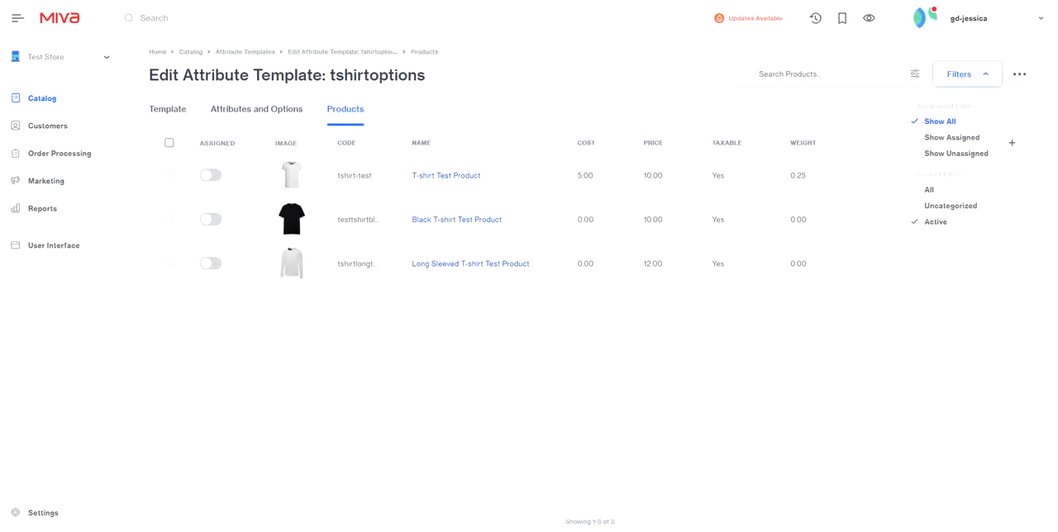
pyautogui.click(210, 175)
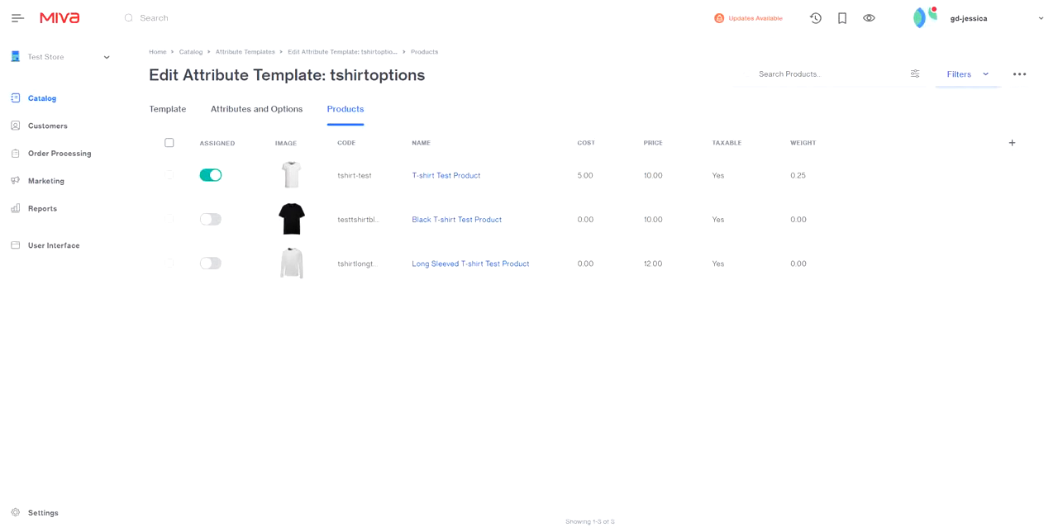
# View the template's product list filtered by assigned, unassigned and all assignments, and by all and active products
pyautogui.click(966, 73)
pyautogui.click(951, 137)
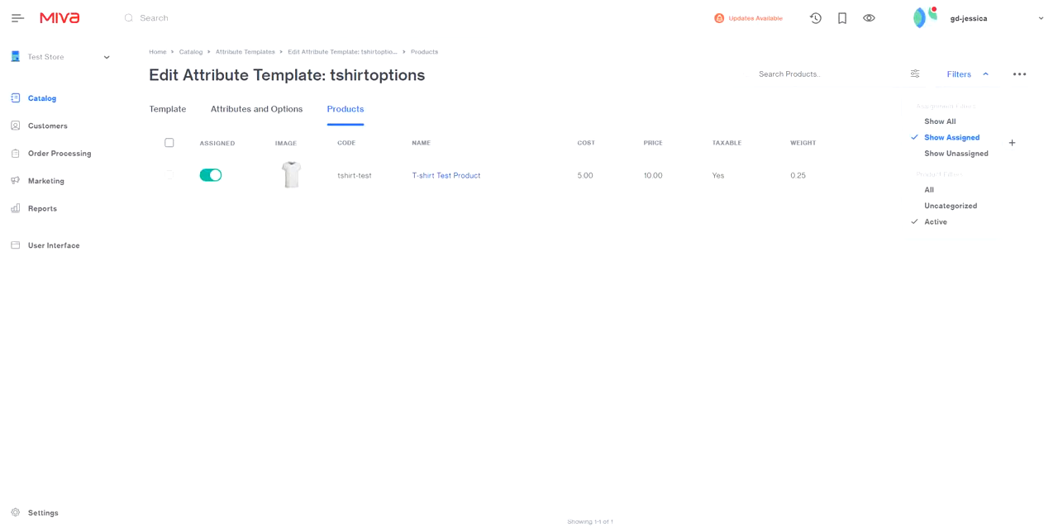
pyautogui.click(956, 153)
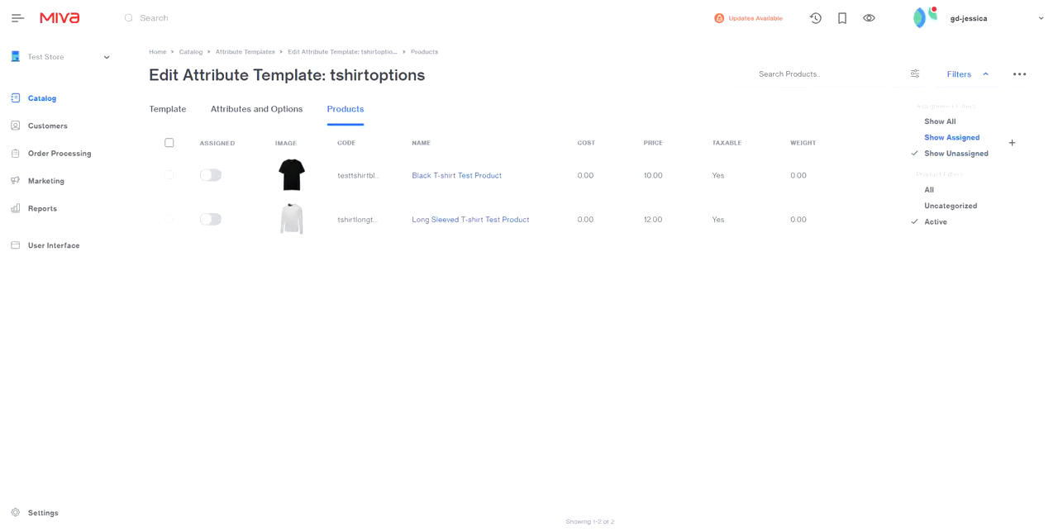
pyautogui.click(940, 121)
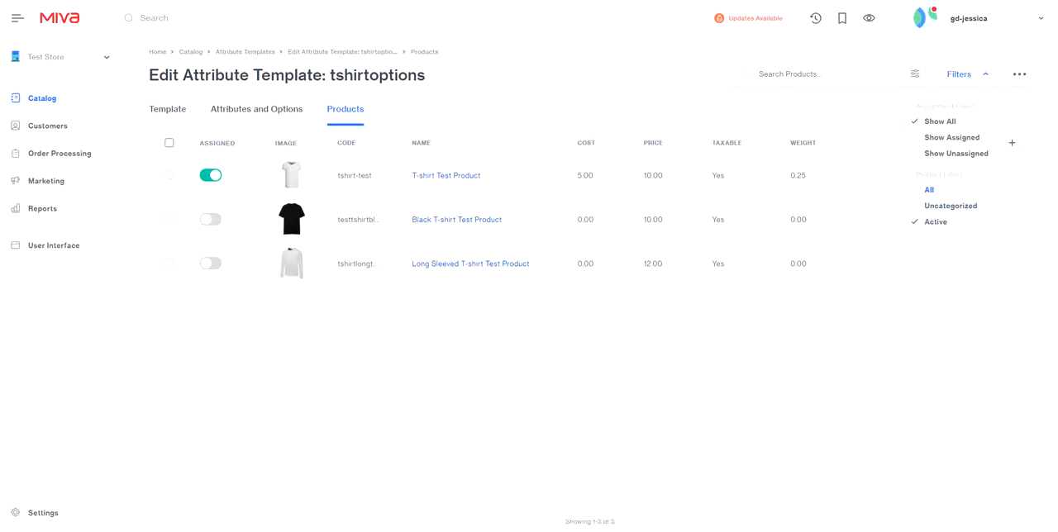
pyautogui.click(929, 190)
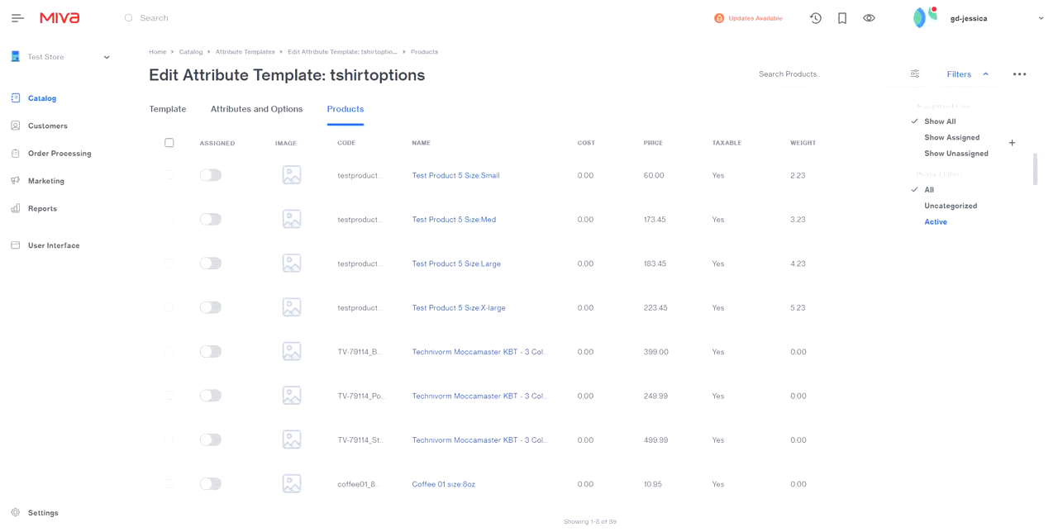
pyautogui.click(936, 221)
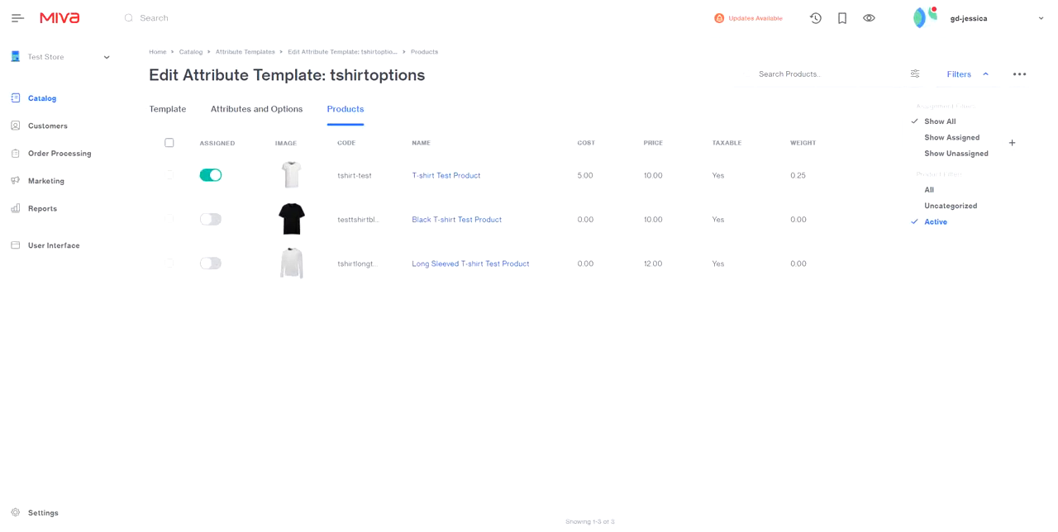
pyautogui.click(960, 74)
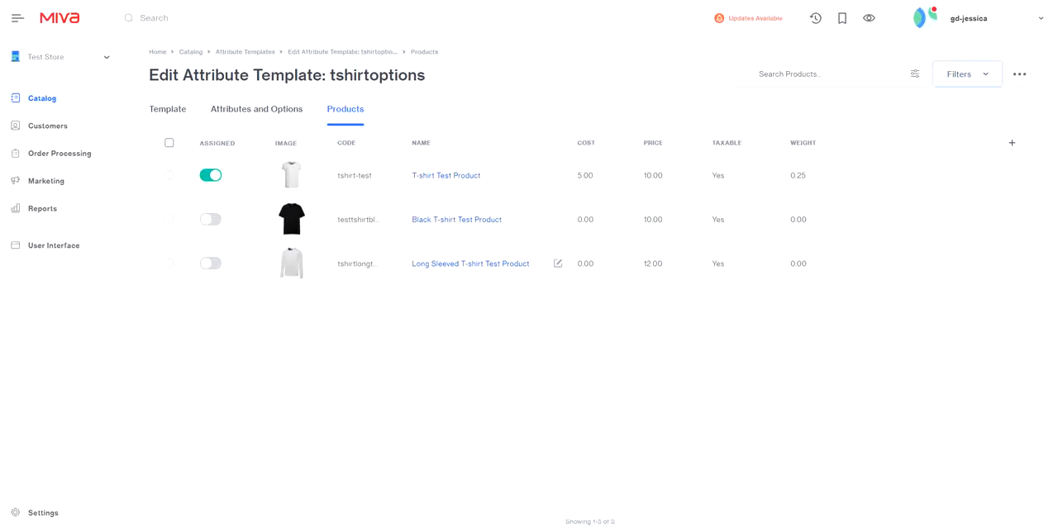
# Select all three listed T-shirt products and assign them to the template in bulk
pyautogui.click(211, 176)
pyautogui.click(169, 143)
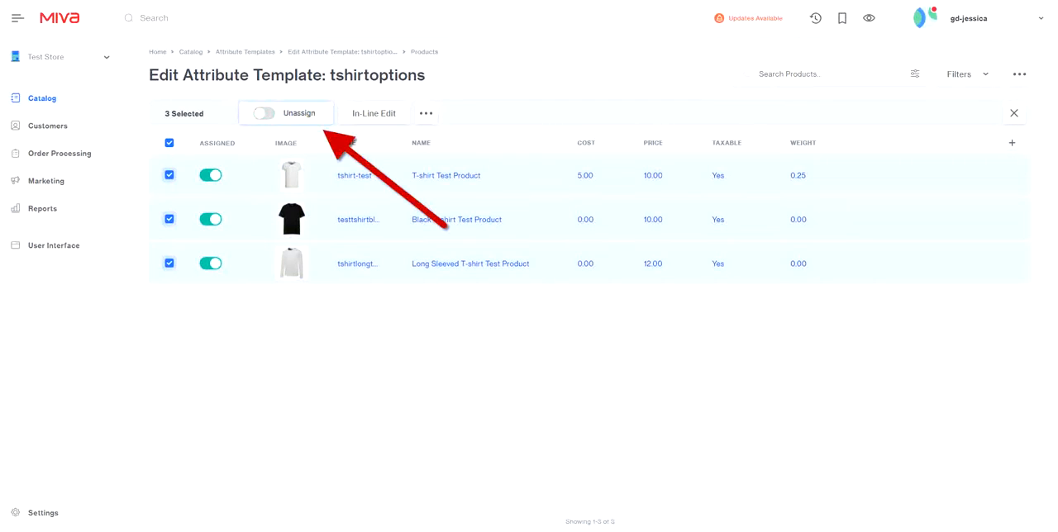
pyautogui.click(286, 114)
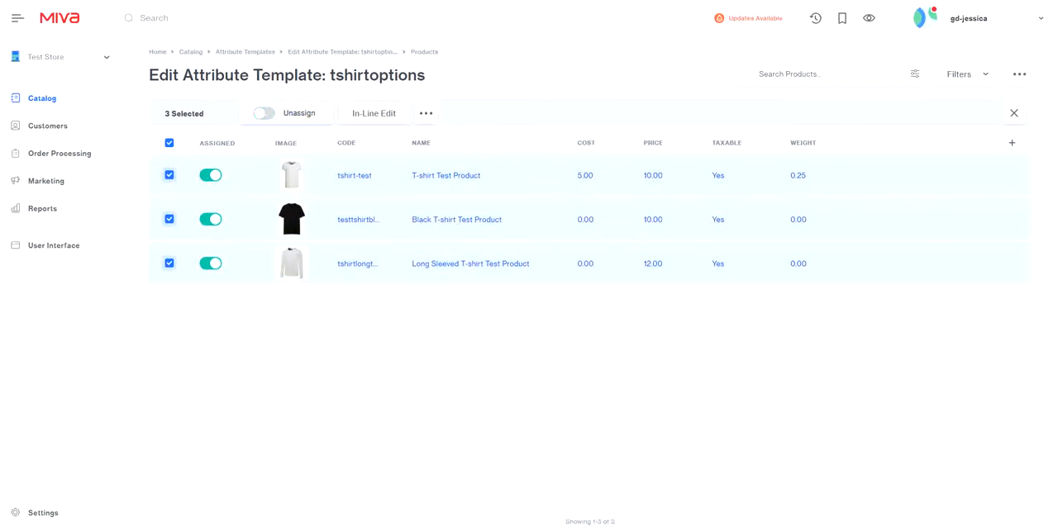
# Unassign the Long Sleeved and Black T-shirt Test Products from the template and clear the row selection
pyautogui.click(210, 263)
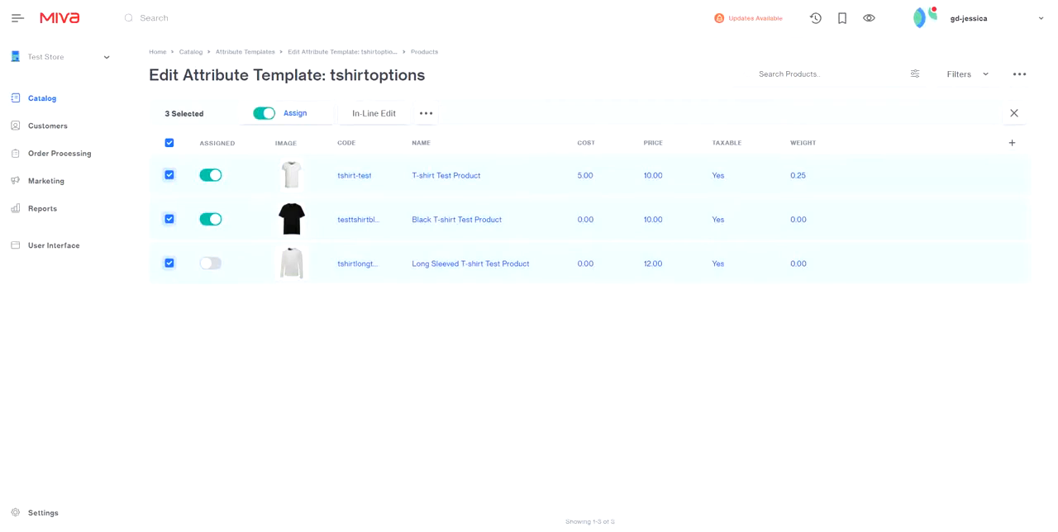
pyautogui.click(211, 219)
pyautogui.click(170, 143)
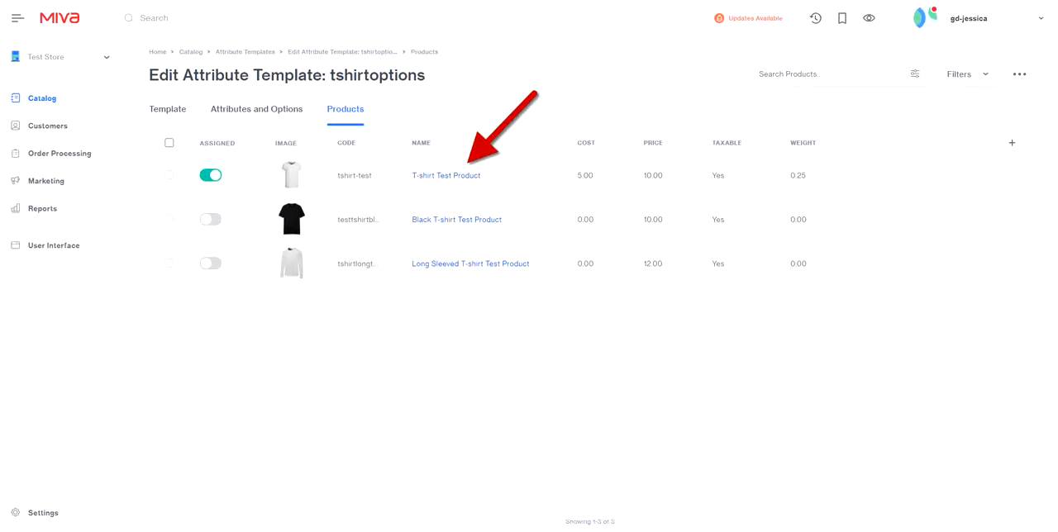
# Review the template attributes on the T-shirt Test Product, preview its storefront page and return to the product's attributes
pyautogui.click(446, 176)
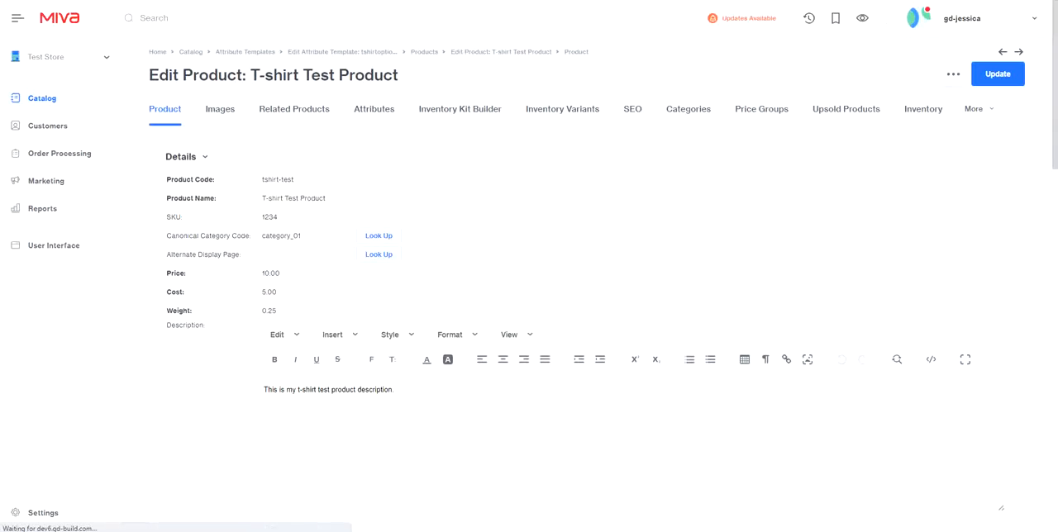
pyautogui.click(374, 108)
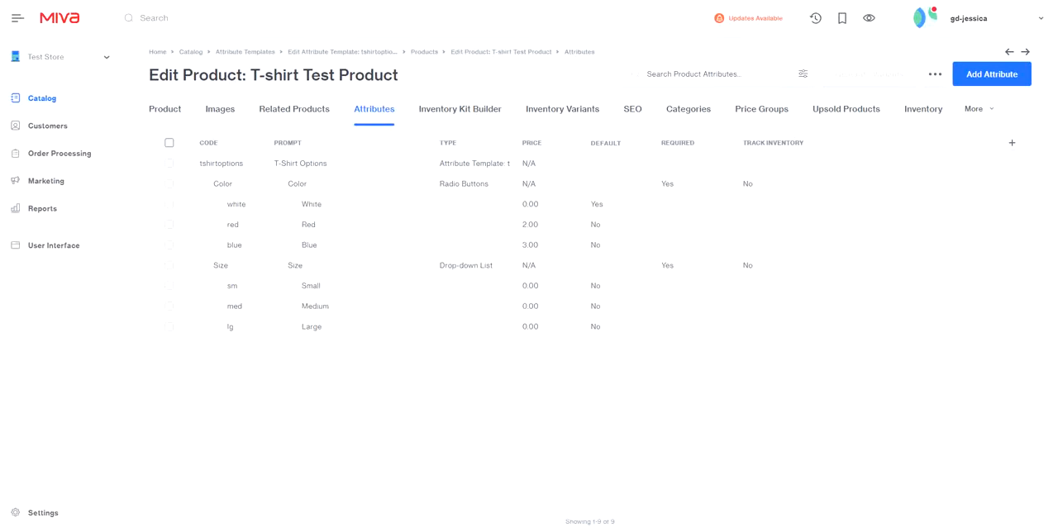
pyautogui.moveTo(439, 164); pyautogui.dragTo(510, 163)
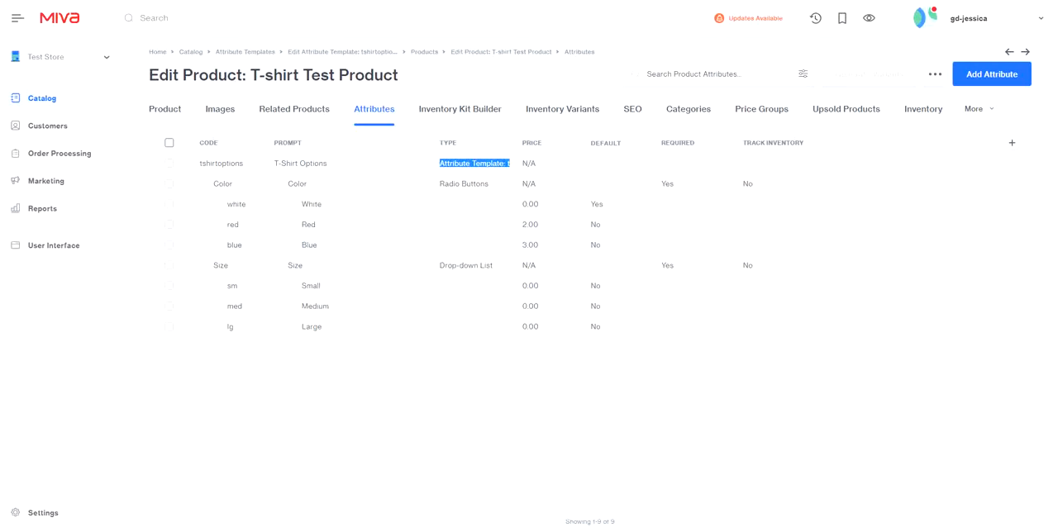
pyautogui.click(510, 163)
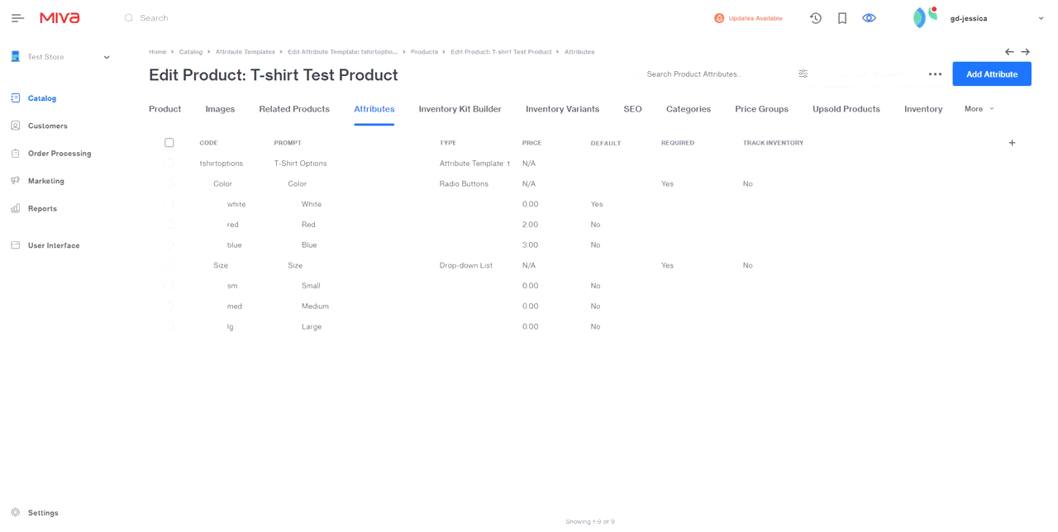
pyautogui.click(868, 18)
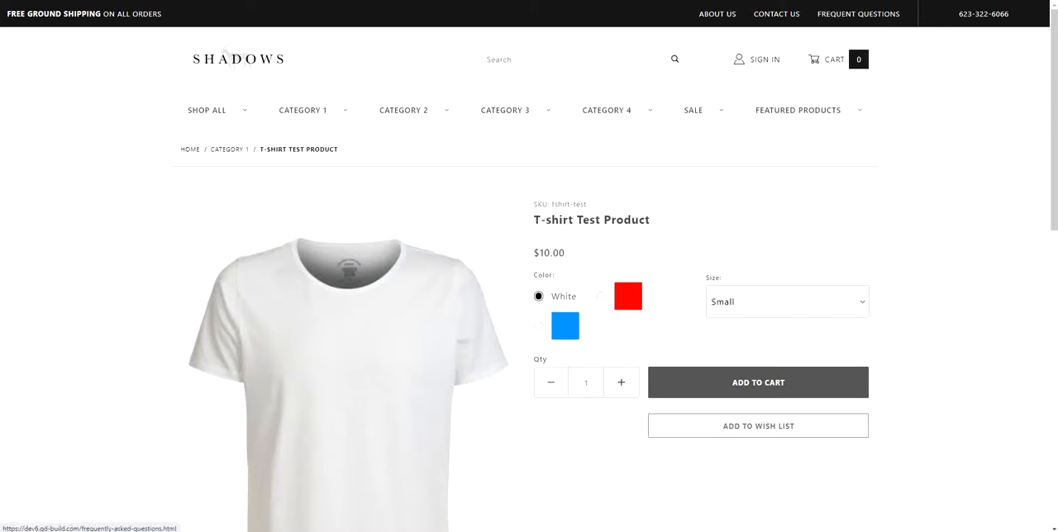
pyautogui.hotkey('ctrl', 'shift', 'Tab')
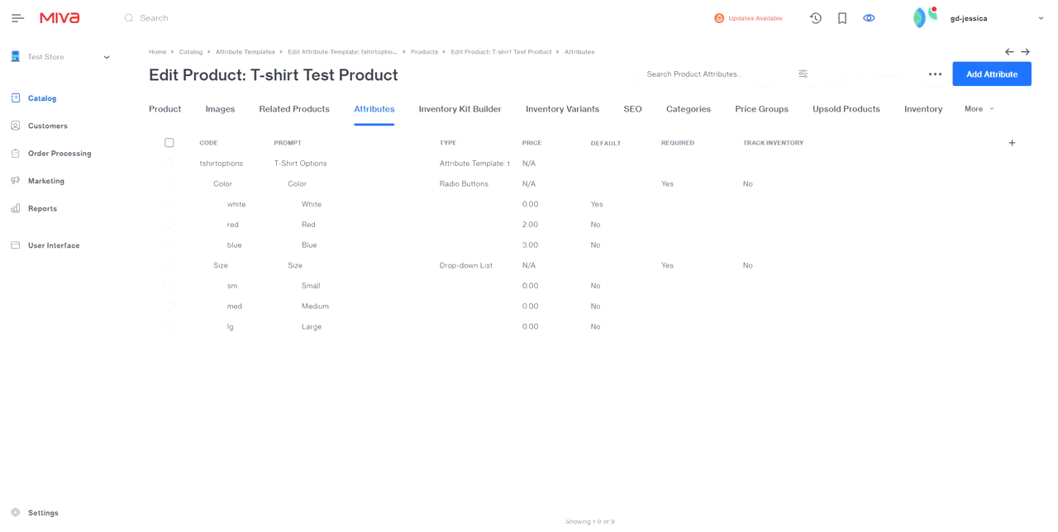
# Open the Black T-shirt Test Product's attributes by way of the T-Shirt Options template's product list
pyautogui.click(246, 51)
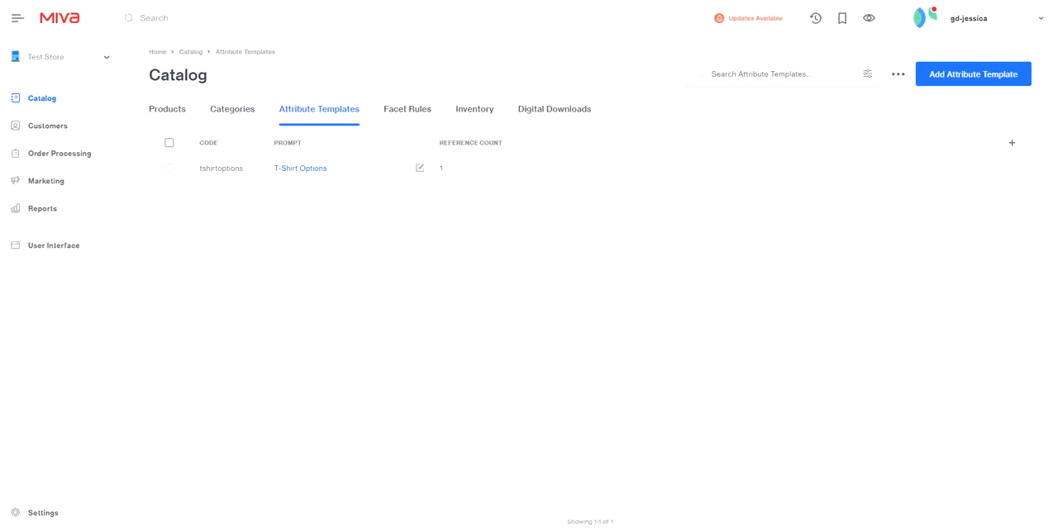
pyautogui.click(420, 168)
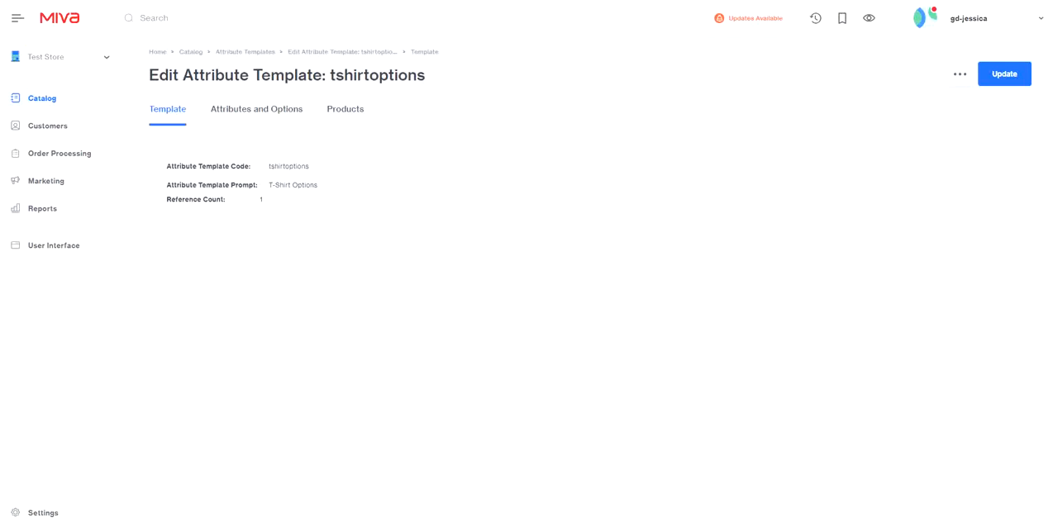
pyautogui.click(346, 109)
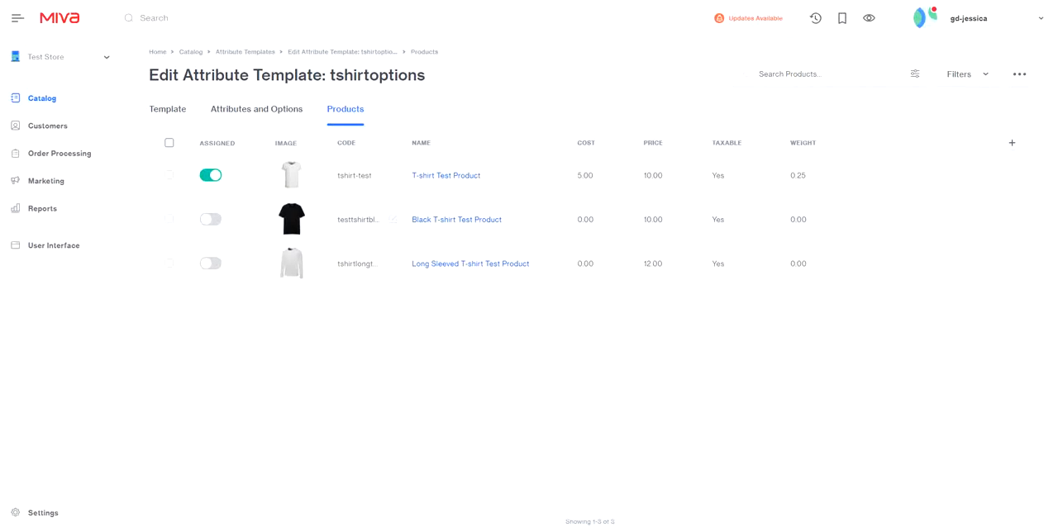
pyautogui.click(457, 220)
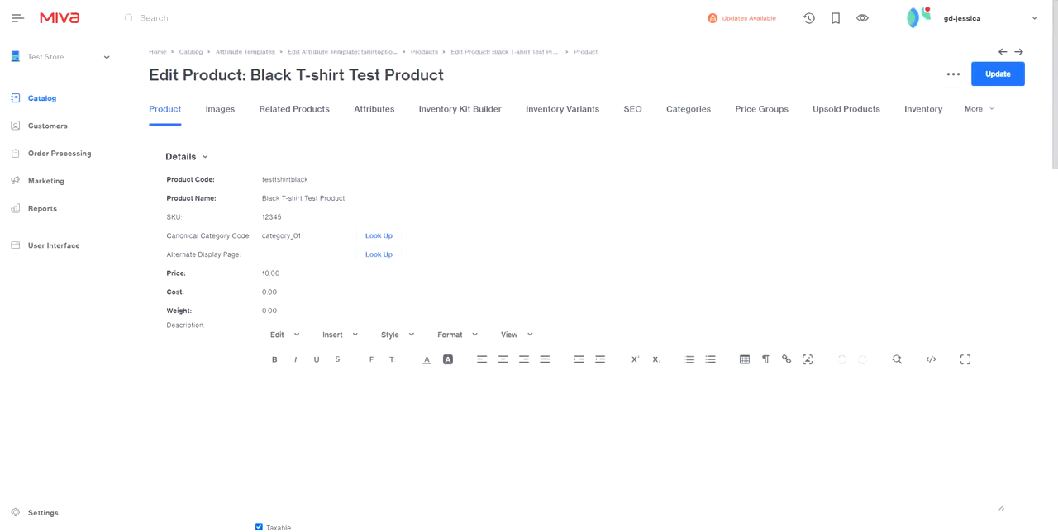
pyautogui.click(374, 108)
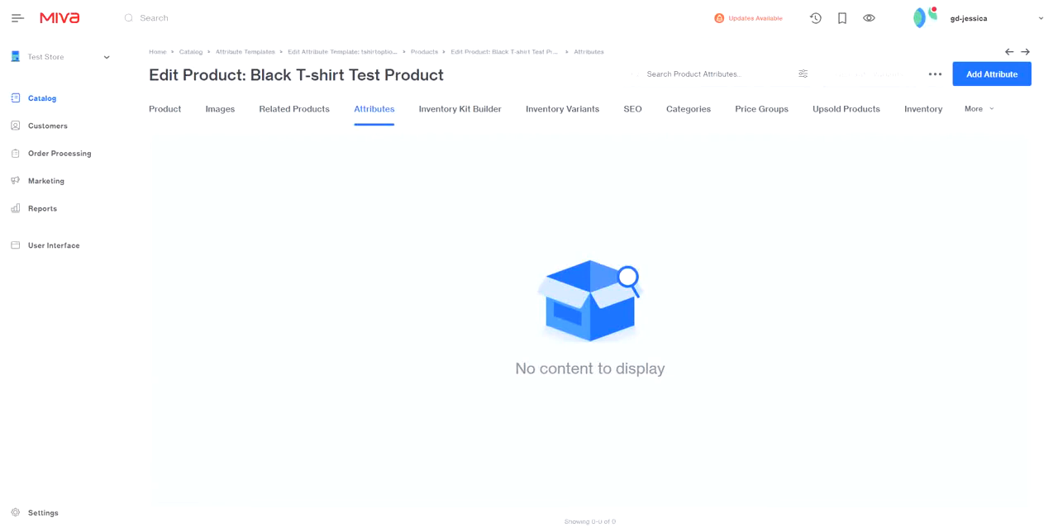
# Add the T-Shirt Options attribute template to the Black T-shirt Test Product as a link, leaving code and prompt blank
pyautogui.click(935, 74)
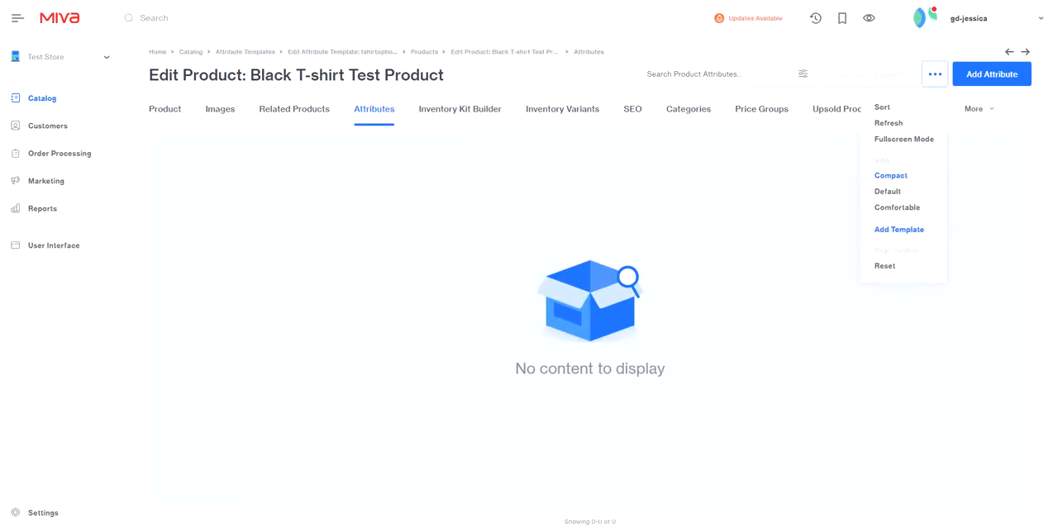
pyautogui.click(899, 230)
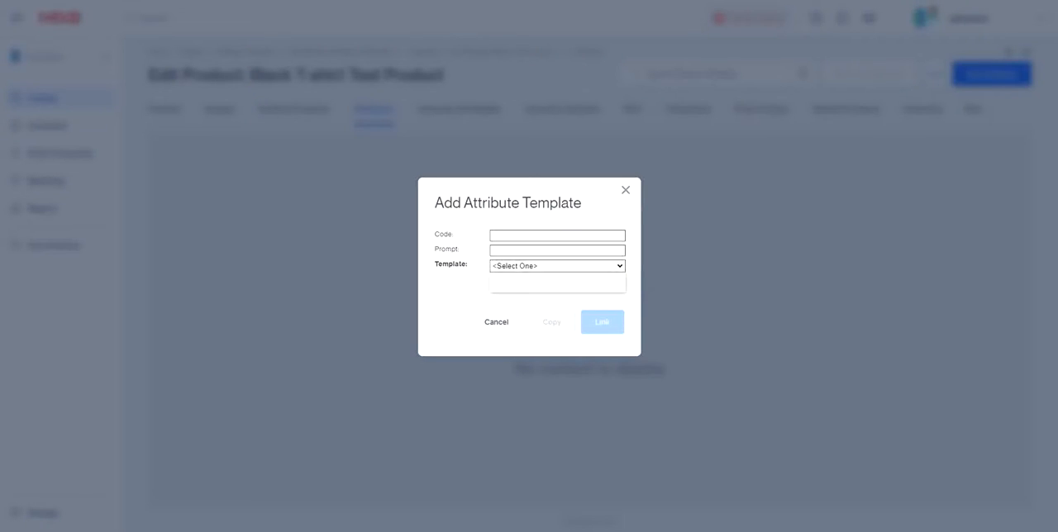
pyautogui.click(557, 266)
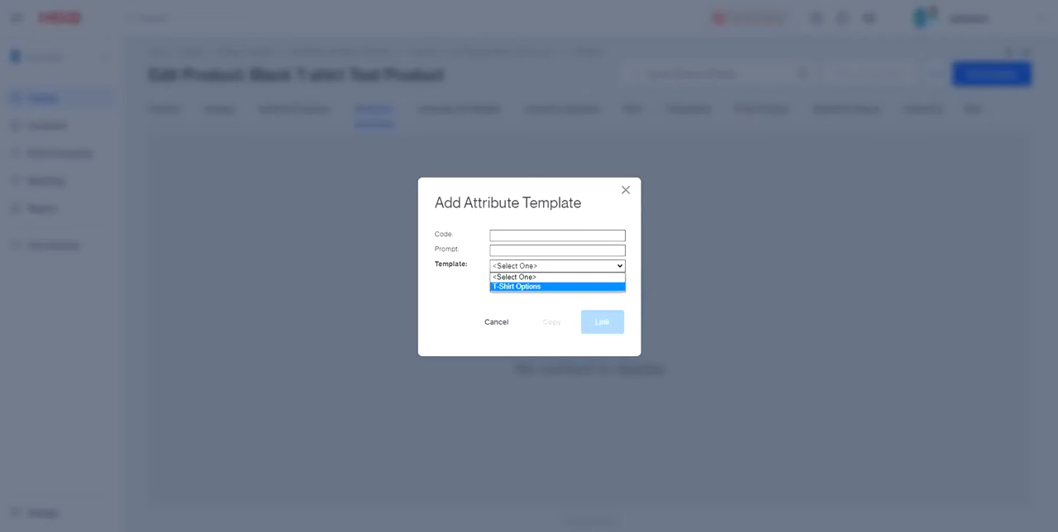
pyautogui.press('Return')
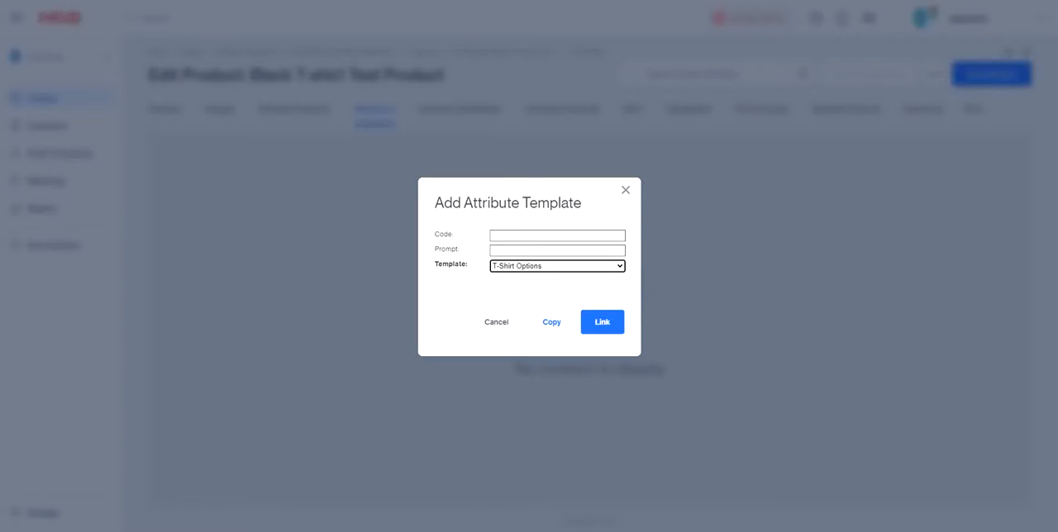
pyautogui.click(602, 322)
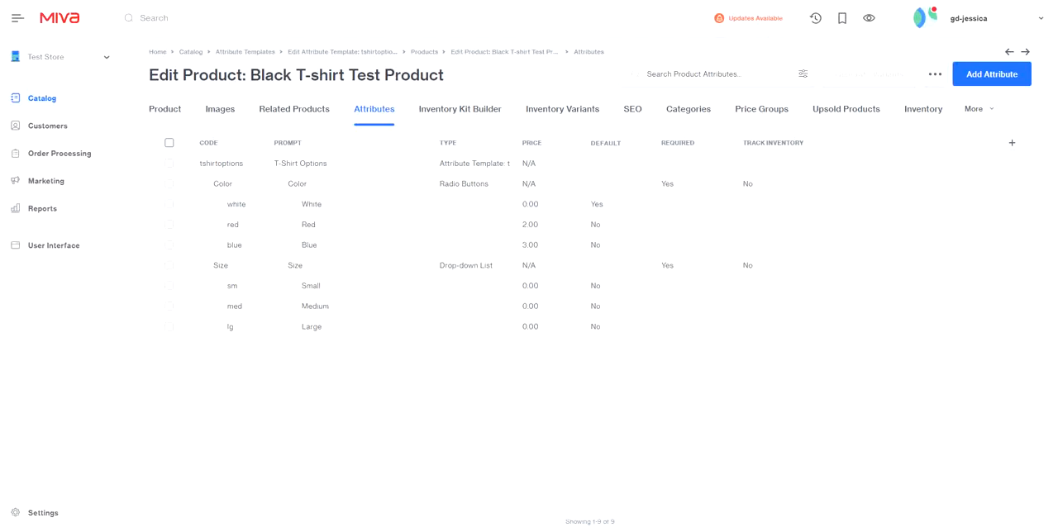
pyautogui.moveTo(439, 163); pyautogui.dragTo(511, 163)
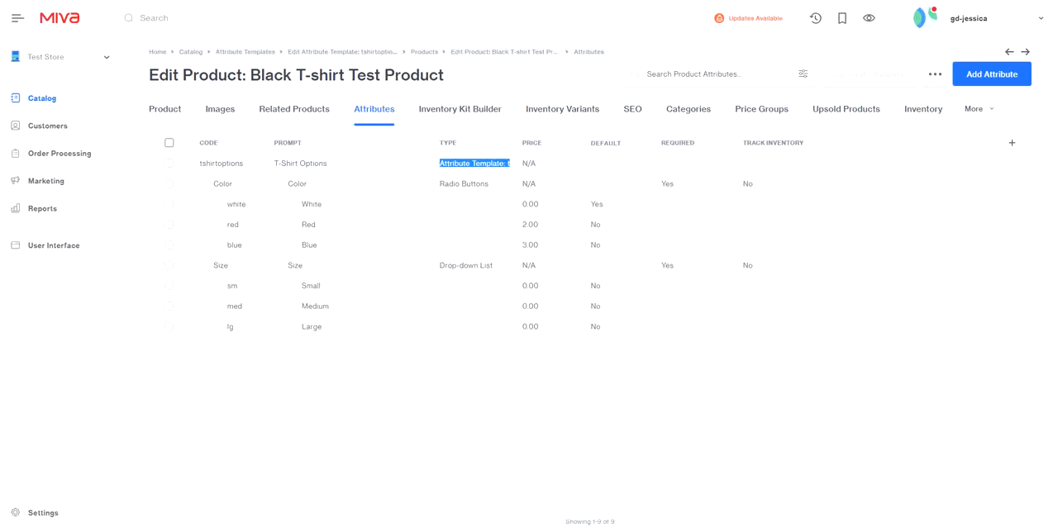
pyautogui.click(511, 164)
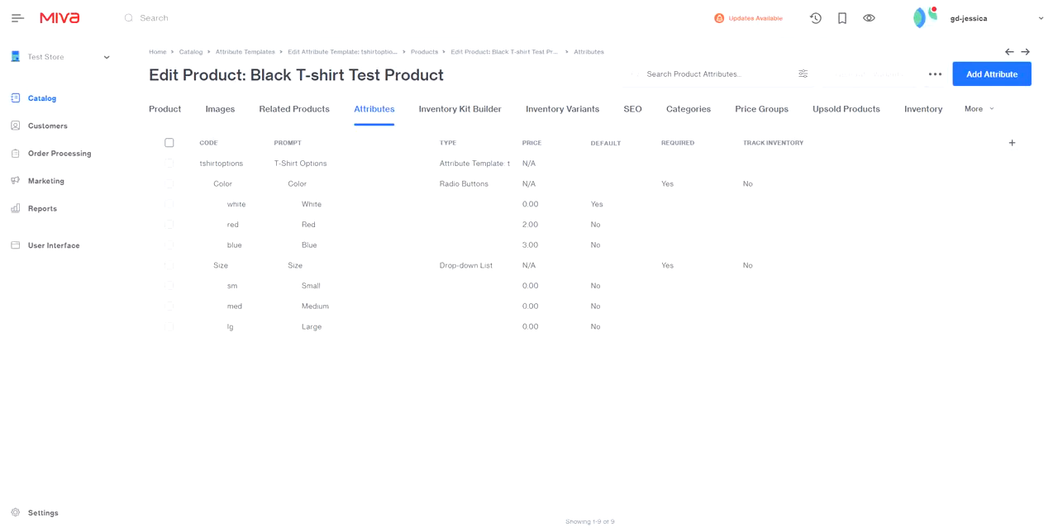
# View the linked template's edit settings from the Large size option, cancel without saving and clear the selection
pyautogui.click(170, 327)
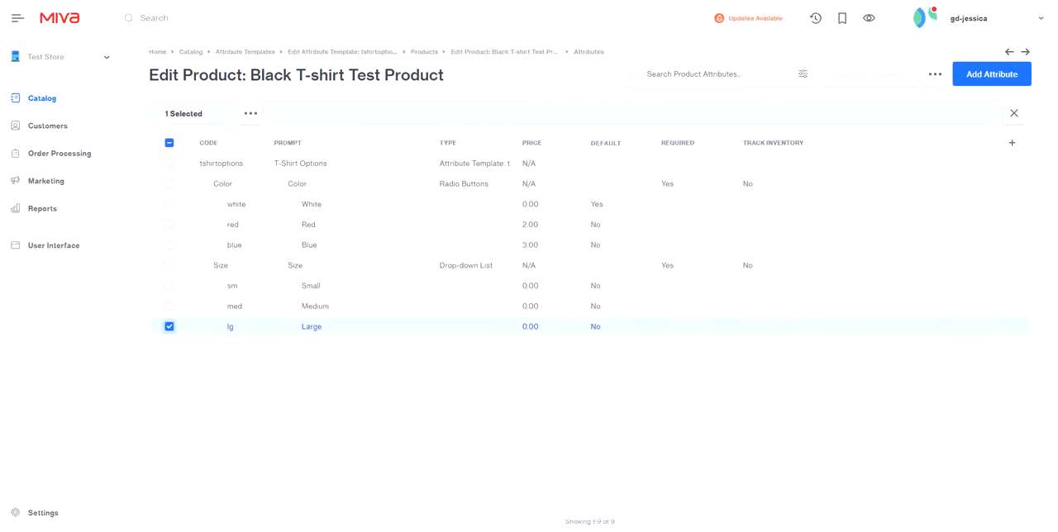
pyautogui.click(250, 114)
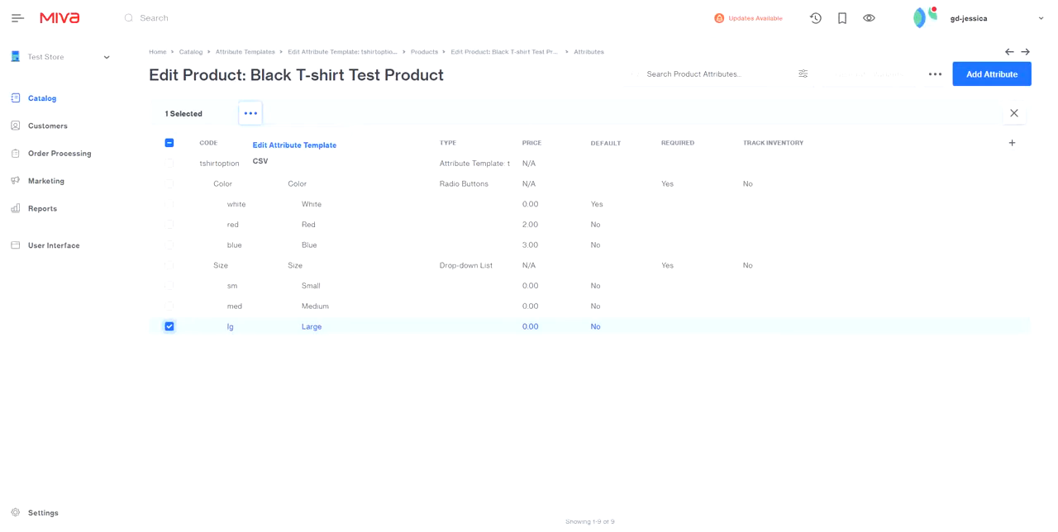
pyautogui.click(294, 145)
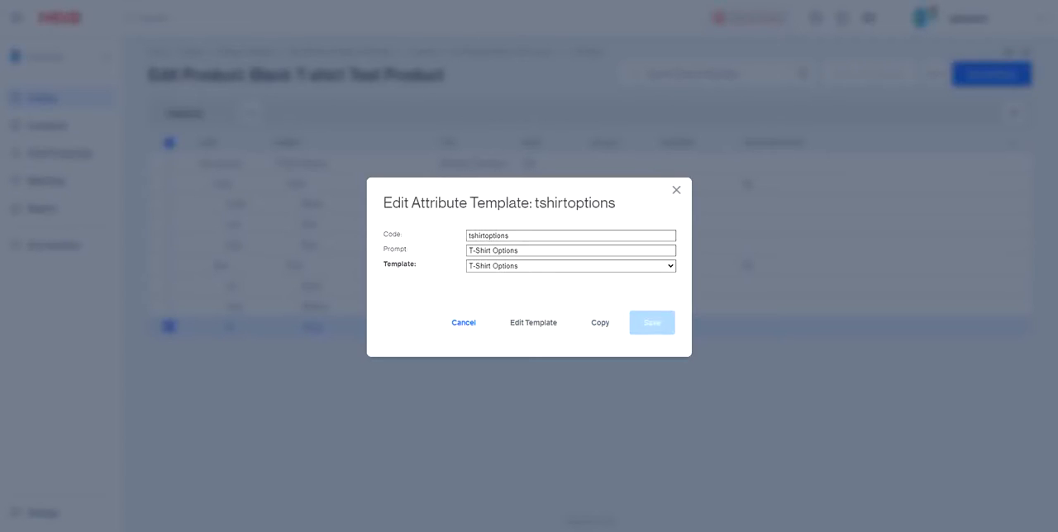
pyautogui.click(464, 323)
pyautogui.click(169, 142)
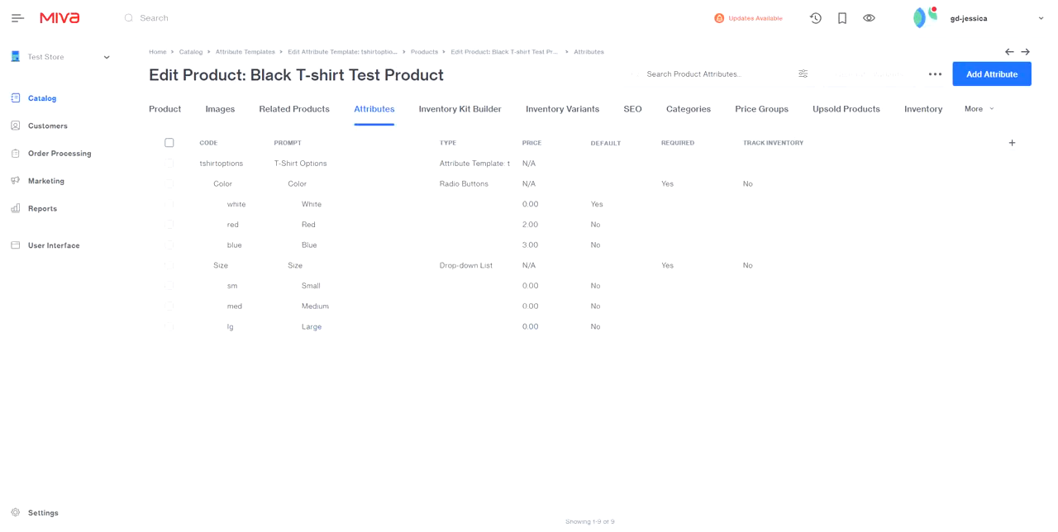
# Delete all of the Black T-shirt Test Product's attributes, removing the linked T-Shirt Options template, and confirm the deletion
pyautogui.click(169, 142)
pyautogui.click(250, 113)
pyautogui.click(283, 165)
pyautogui.click(588, 220)
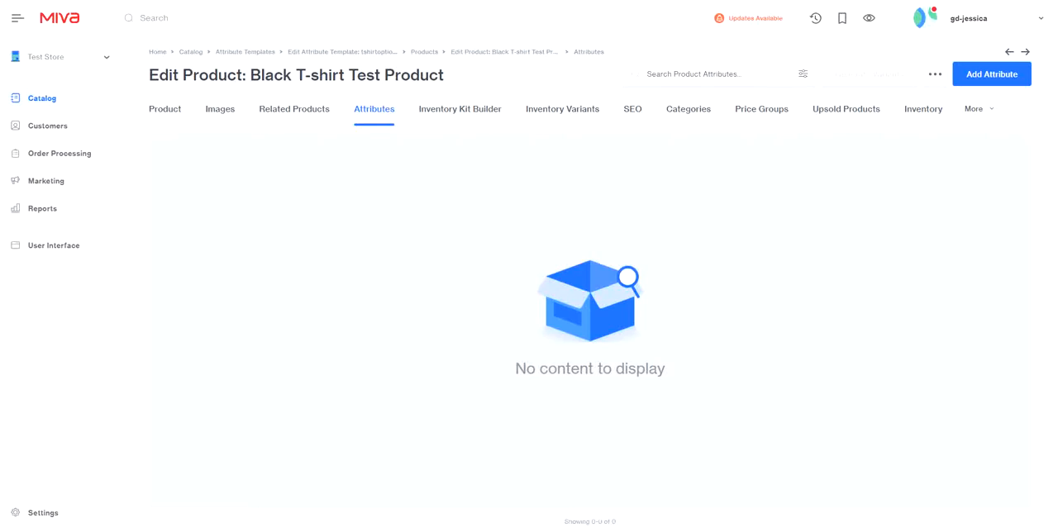
# Add the T-Shirt Options attribute template to the Black T-shirt Test Product as a copy, leaving code and prompt blank
pyautogui.click(935, 73)
pyautogui.click(898, 229)
pyautogui.click(558, 264)
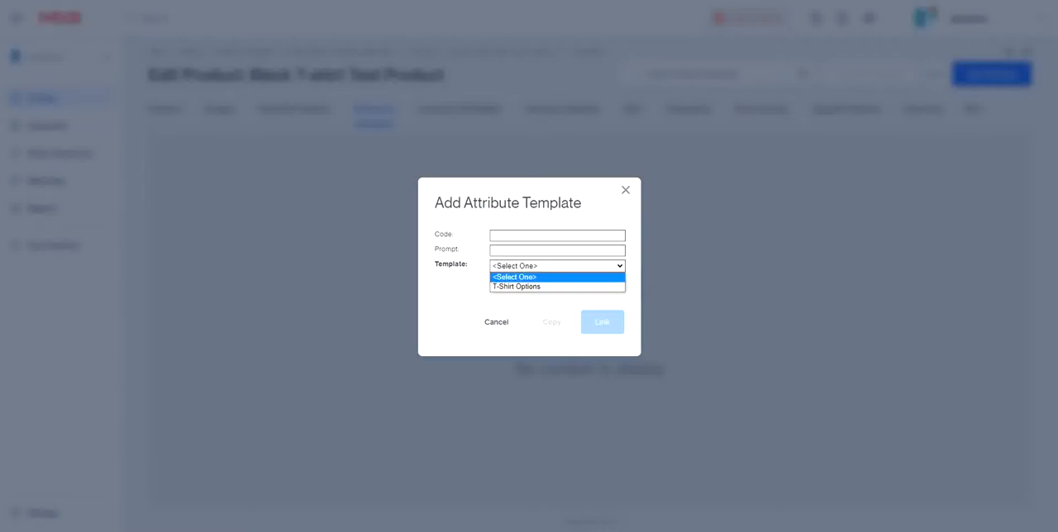
pyautogui.click(528, 286)
pyautogui.click(603, 321)
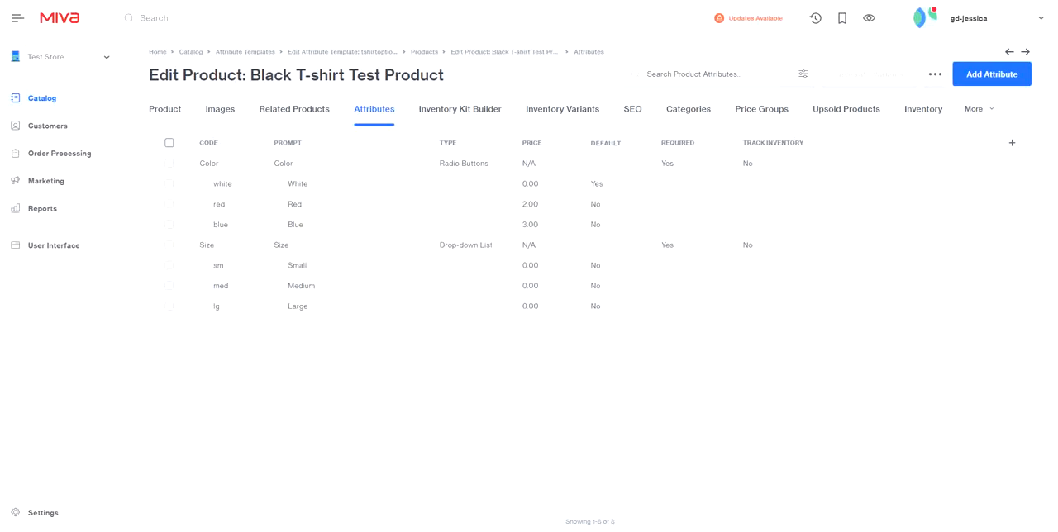
# Start and cancel a new blank attribute row, and delete the Large size option from the product's copied attributes
pyautogui.click(991, 74)
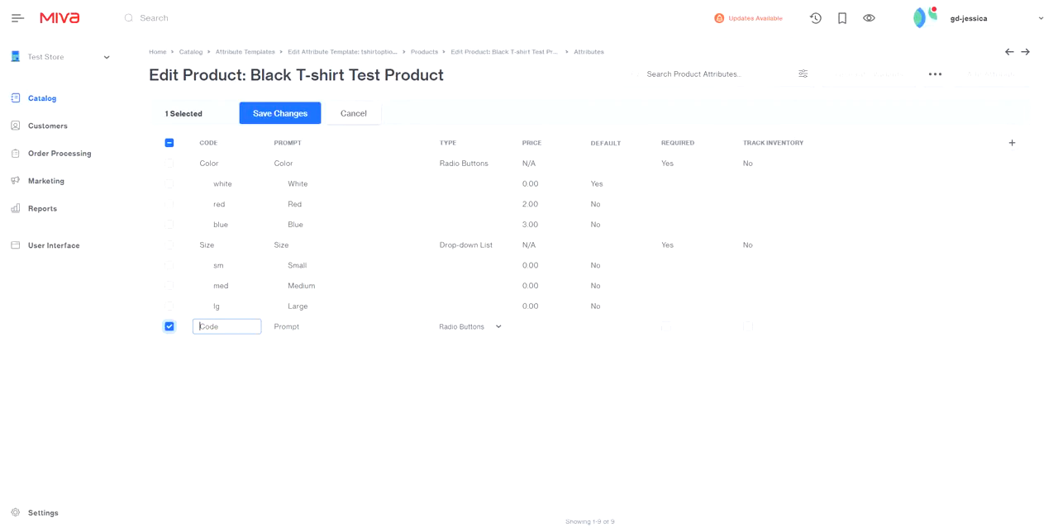
pyautogui.click(352, 113)
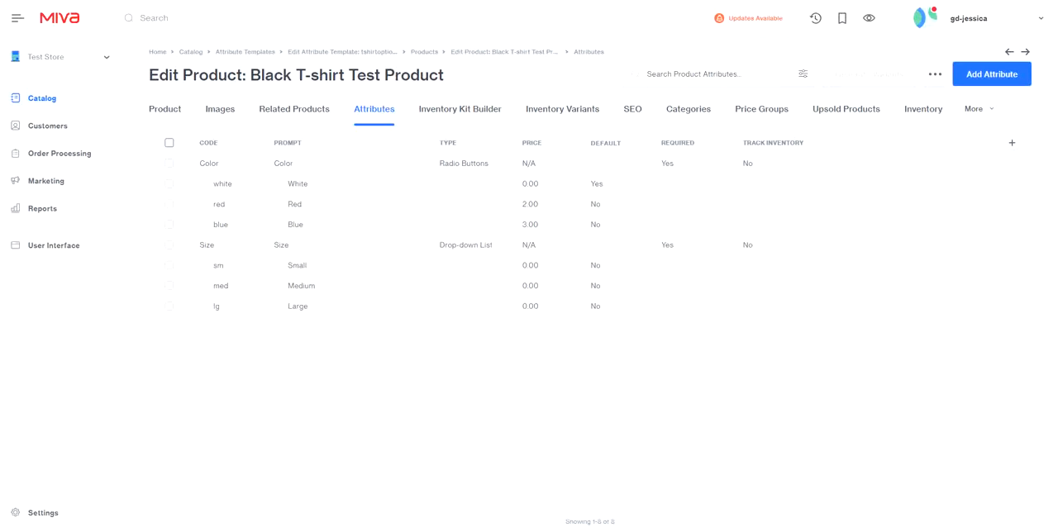
pyautogui.click(169, 306)
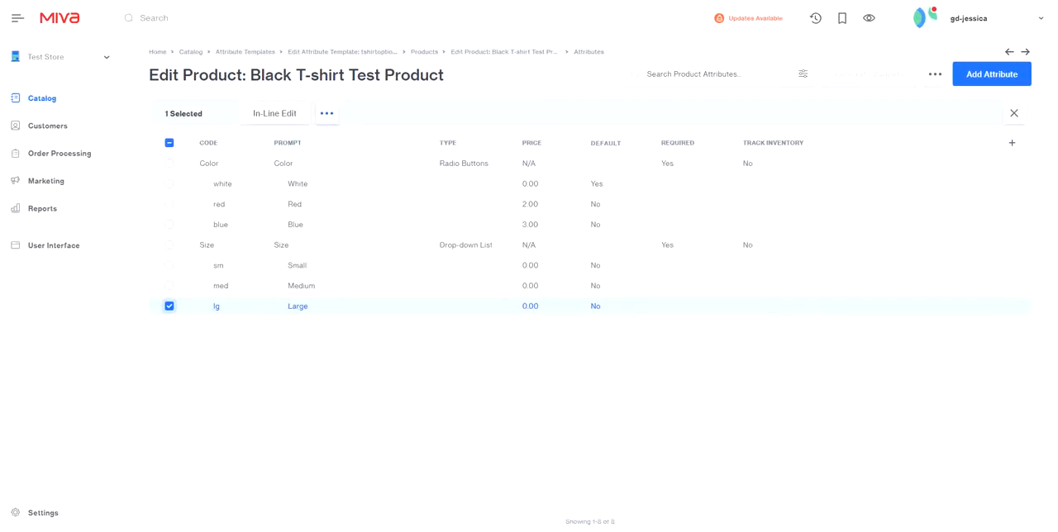
pyautogui.click(327, 113)
pyautogui.click(359, 167)
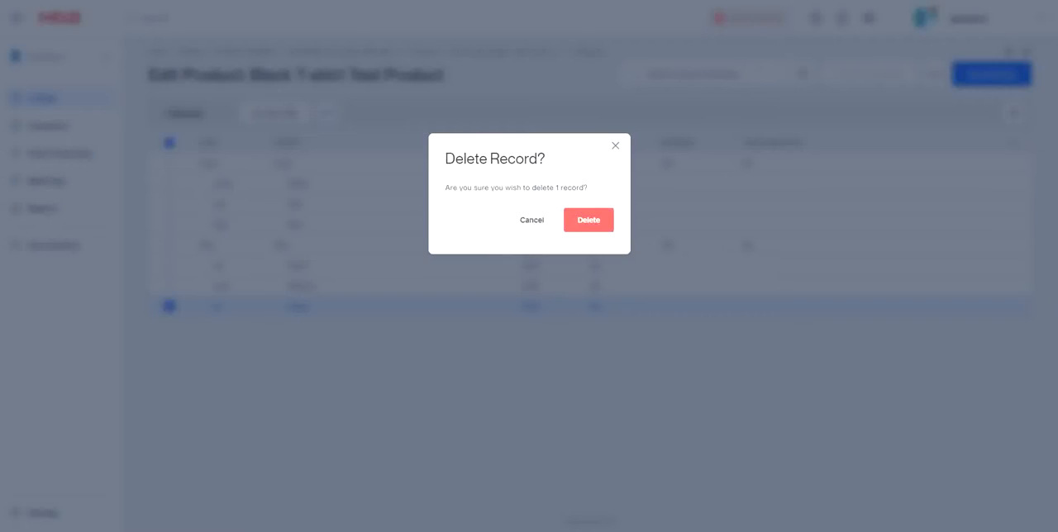
pyautogui.click(588, 219)
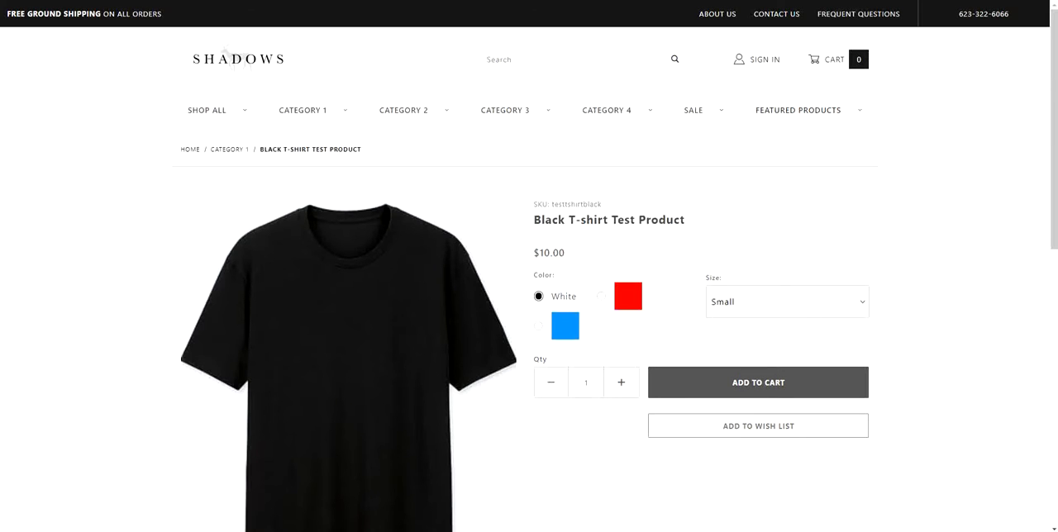
# Check the Size choices on the Black T-shirt Test Product's storefront page and return to the product's attributes
pyautogui.click(787, 302)
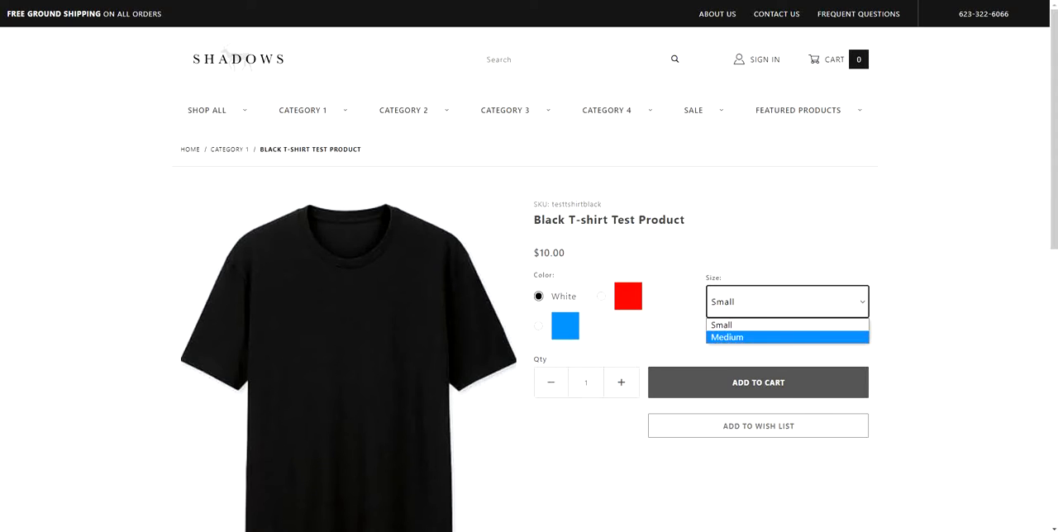
pyautogui.hotkey('ctrl', 'shift', 'Tab')
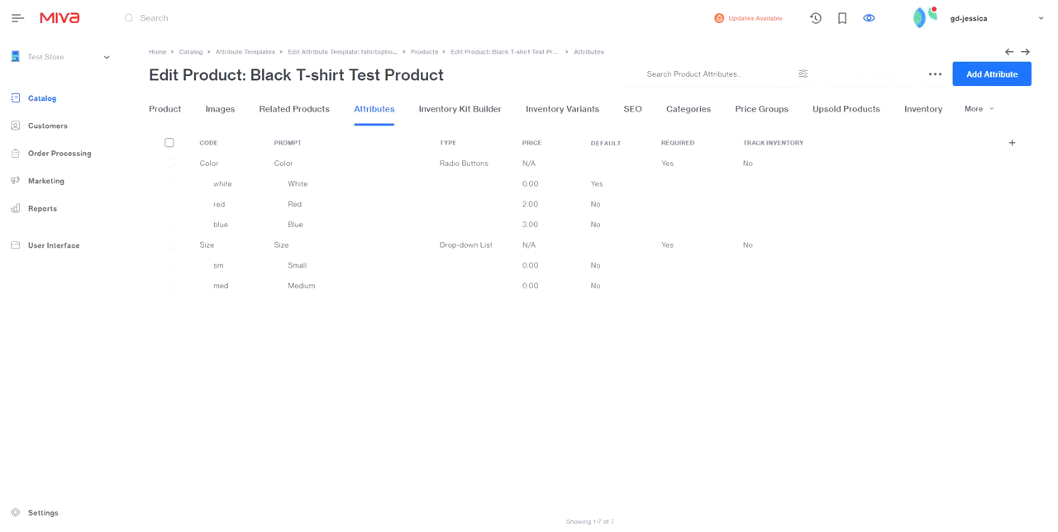